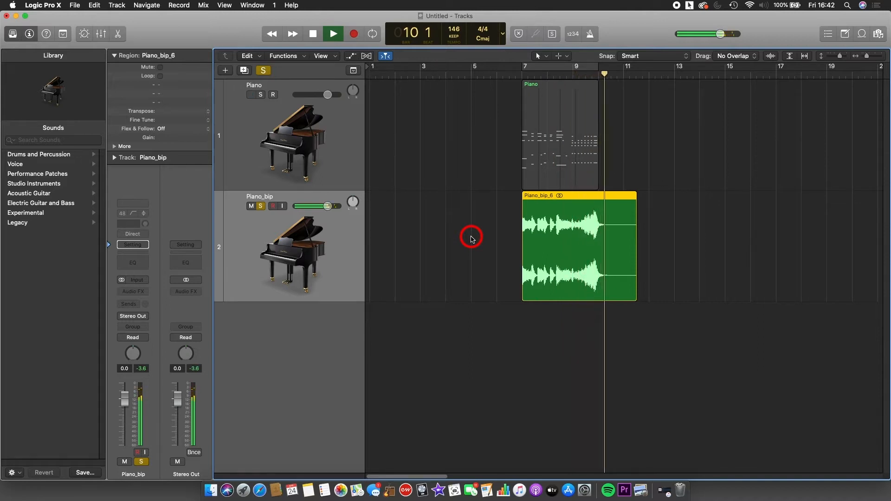
Stop playback, unsolo the Piano_bip track, and audition the original Piano track soloed from bar 7 before removing its solo
key(space)
click(260, 206)
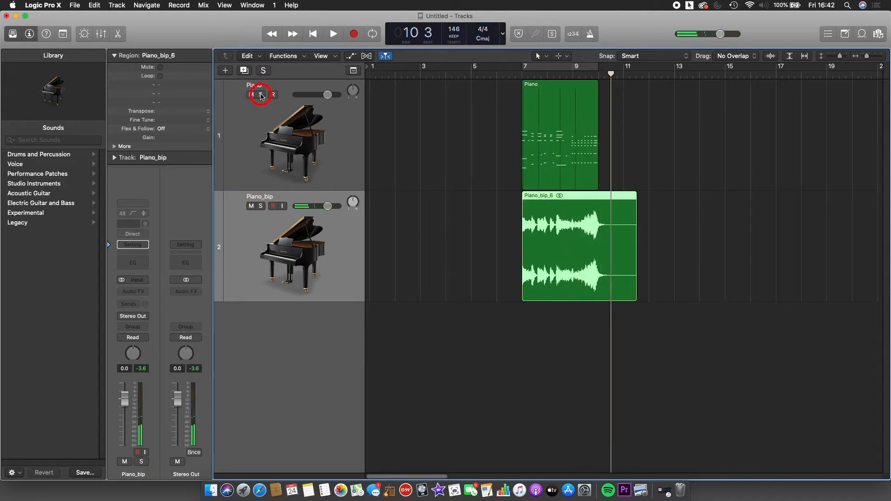
click(261, 95)
click(520, 75)
key(space)
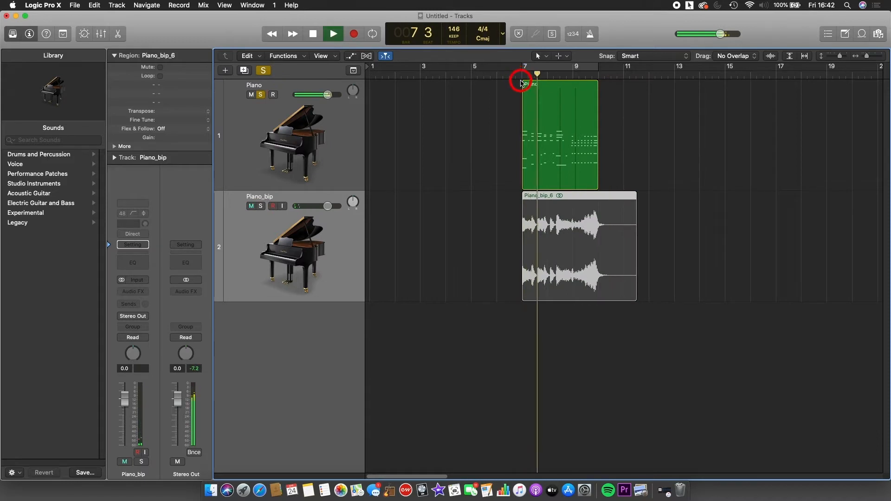
key(space)
click(260, 95)
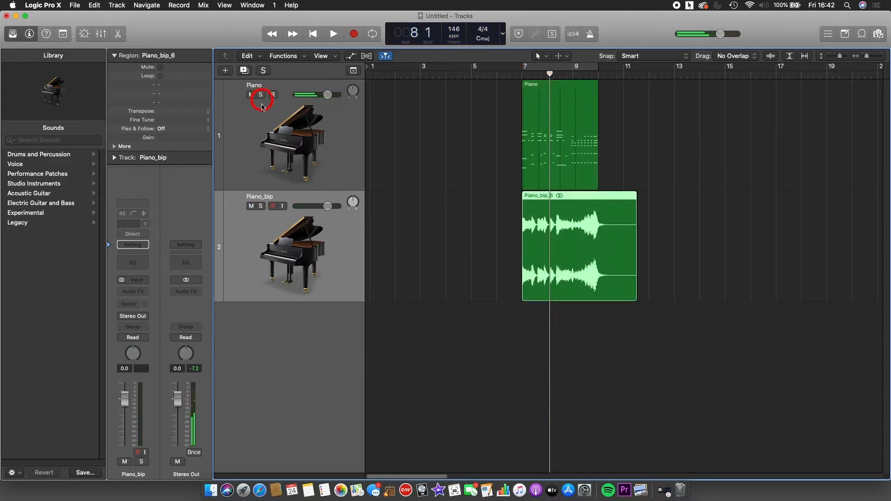
Reverse the Piano_bip_6 audio in the audio file editor and return to the full tracks view
double_click(552, 237)
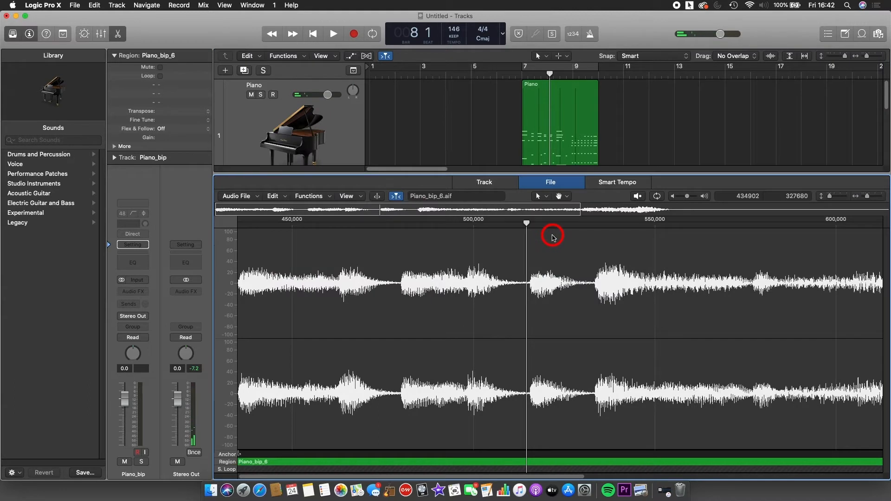
click(327, 197)
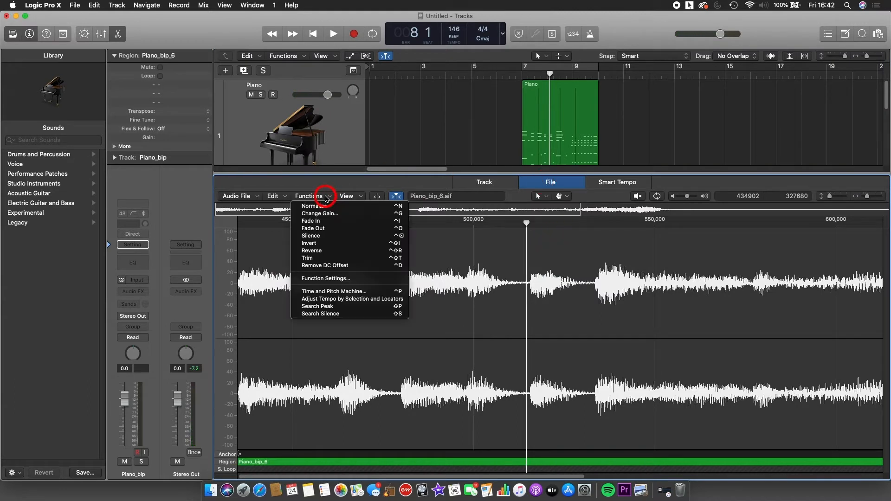
click(341, 253)
click(123, 39)
click(231, 192)
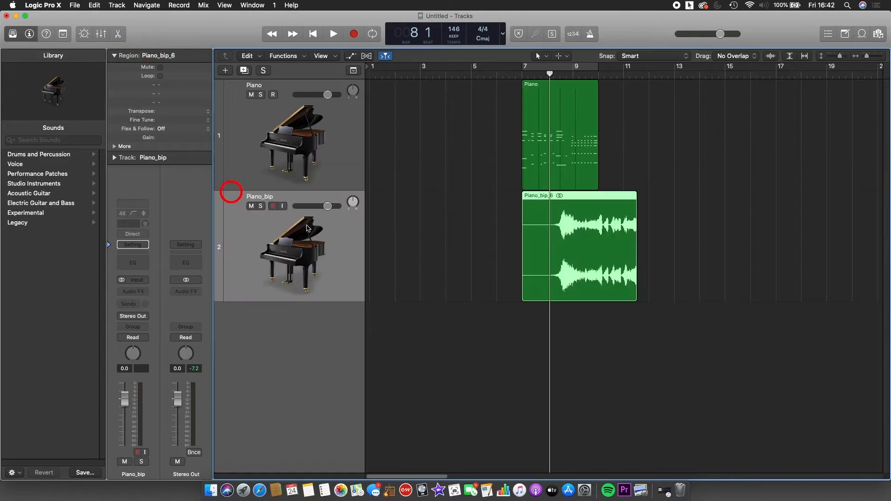
Move the reversed Piano_bip_6 region to start between bars 11 and 12, auditioning it while positioning it
drag(591, 212, 695, 171)
drag(694, 84, 715, 223)
double_click(670, 78)
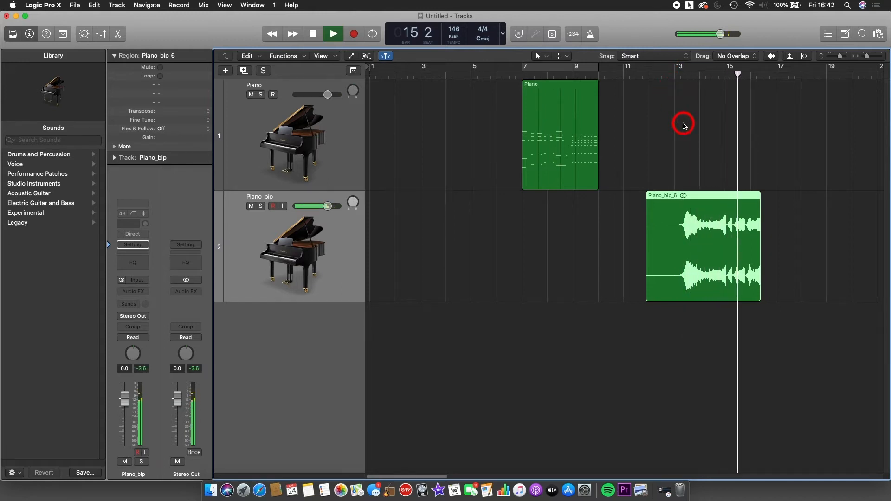
key(space)
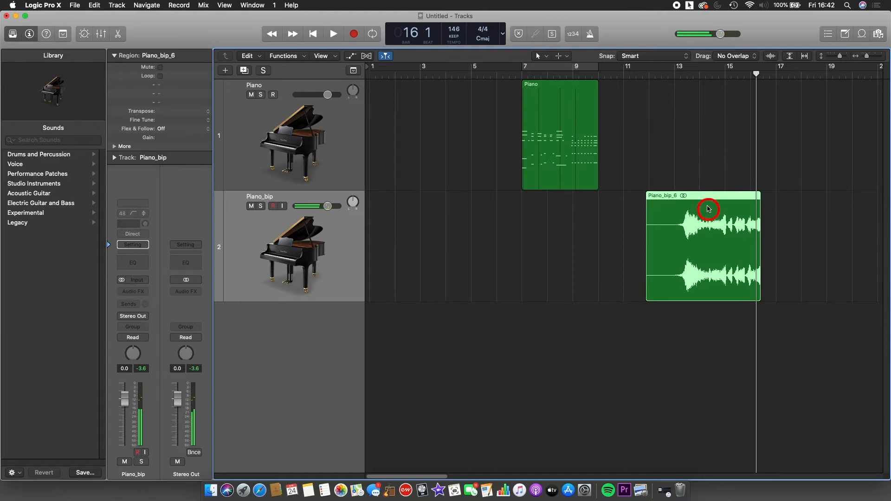
drag(701, 196, 695, 197)
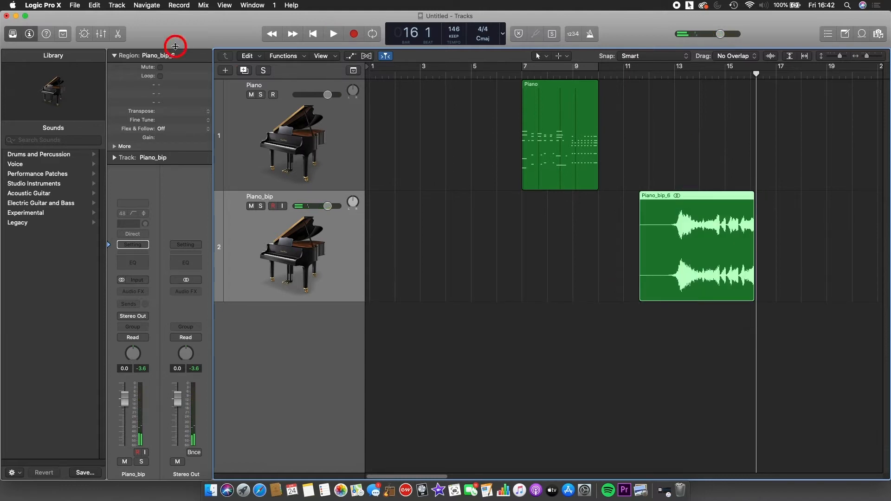
Show the mixer enlarged and insert a Space Designer reverb as an audio effect on the Piano_bip channel
click(101, 34)
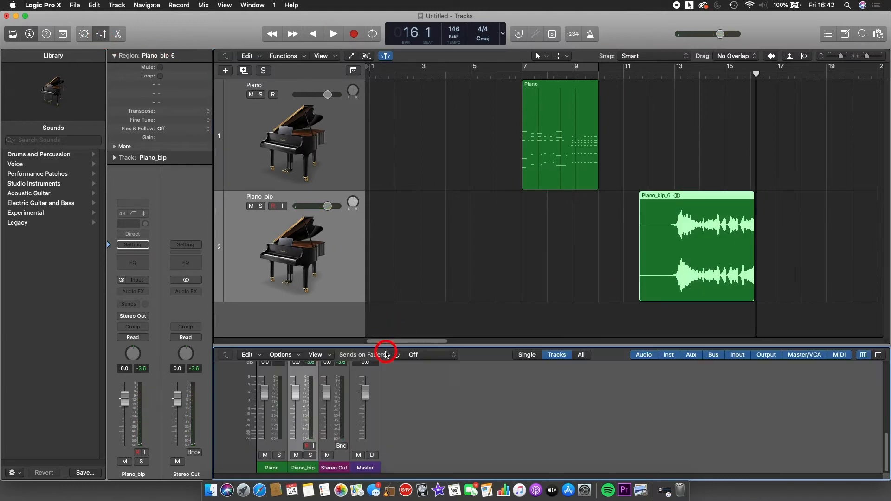
drag(387, 347, 399, 187)
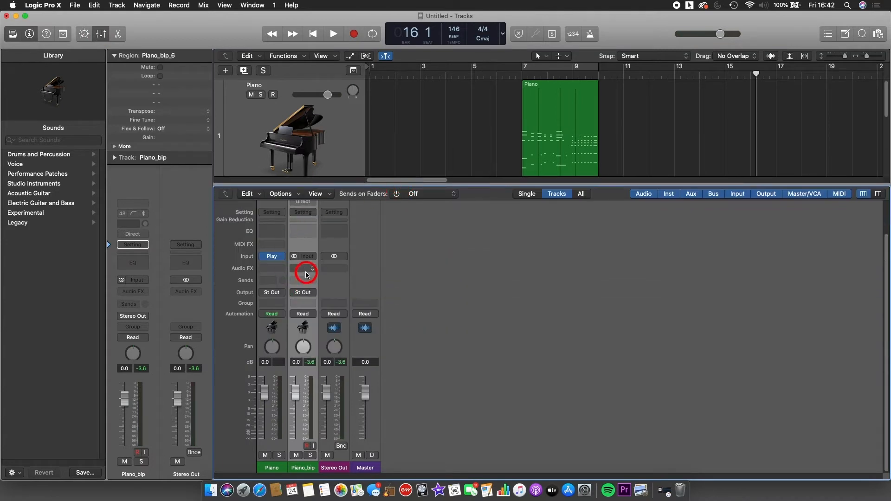
click(304, 269)
mouse_move(334, 401)
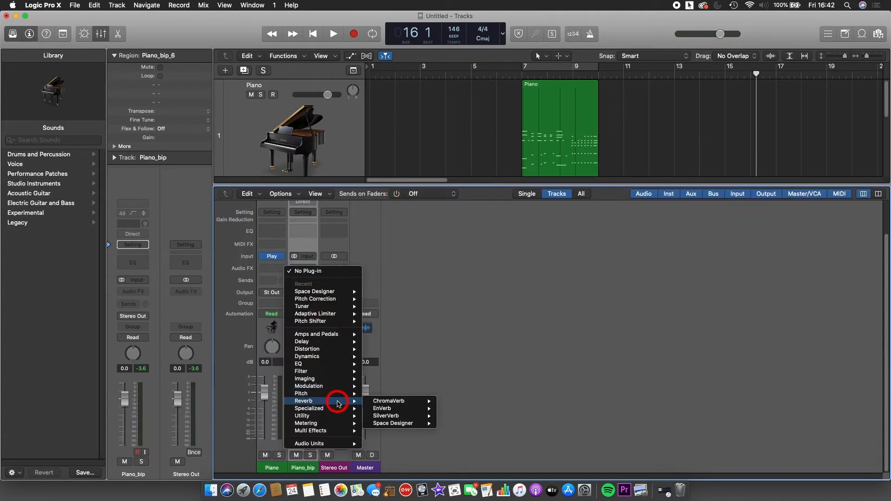
mouse_move(406, 423)
click(459, 426)
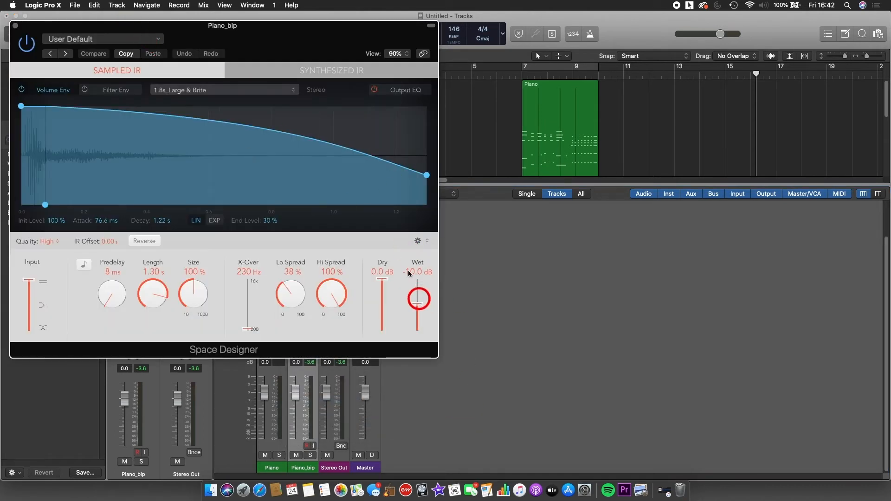
Load the large hall preset 09.0s Abbey in Space Designer, set Wet to about -7.0 dB, and close the plug-in
click(148, 41)
mouse_move(145, 214)
mouse_move(262, 227)
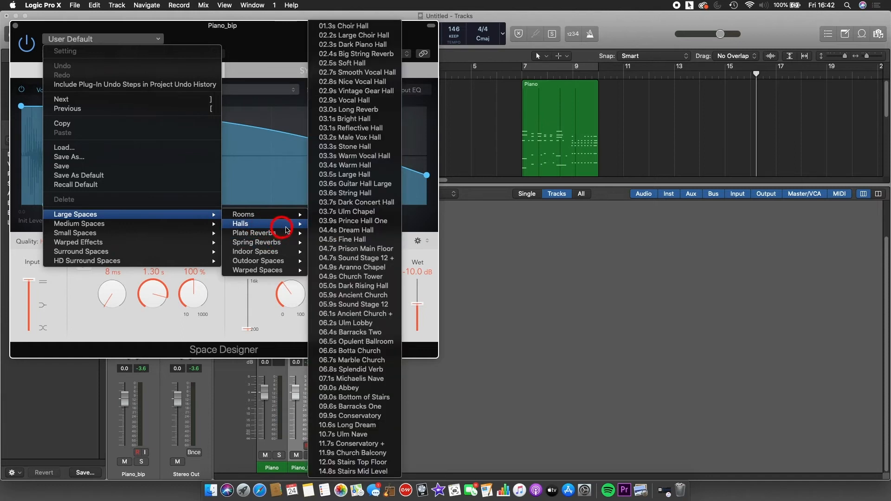
click(379, 390)
drag(419, 304, 422, 301)
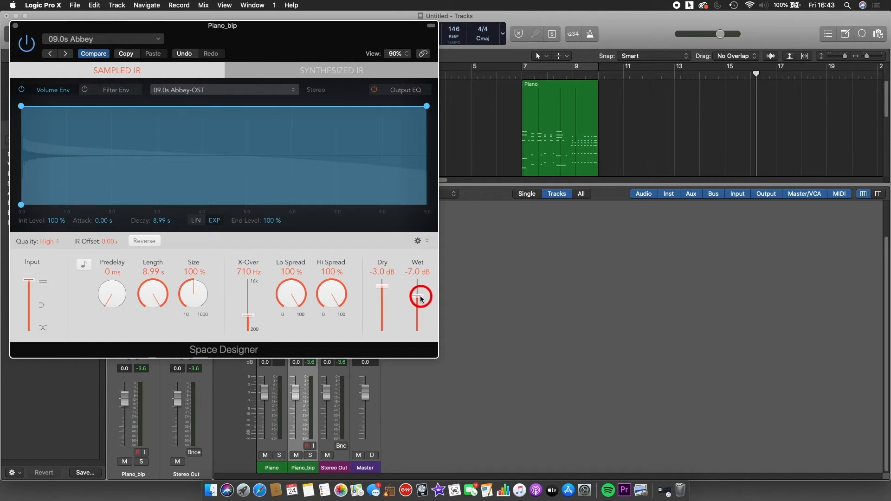
click(15, 26)
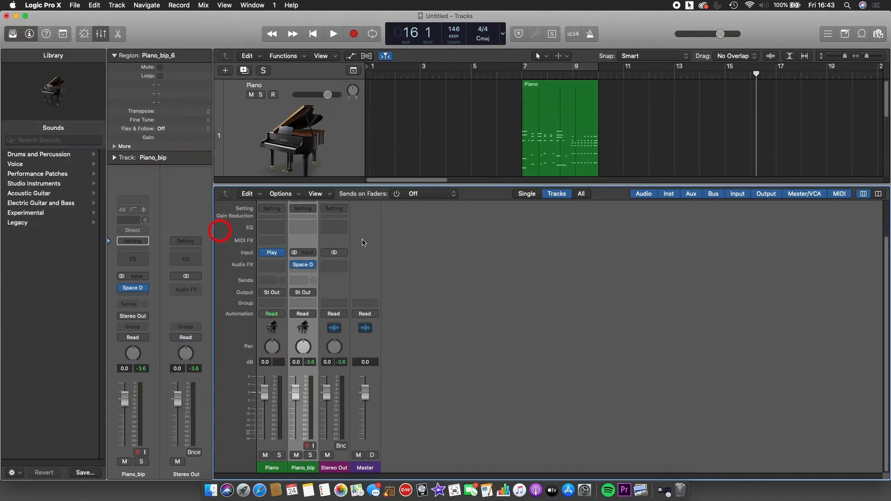
Hide the mixer and play the reversed piano region with the reverb from near its start
click(104, 34)
click(649, 87)
key(space)
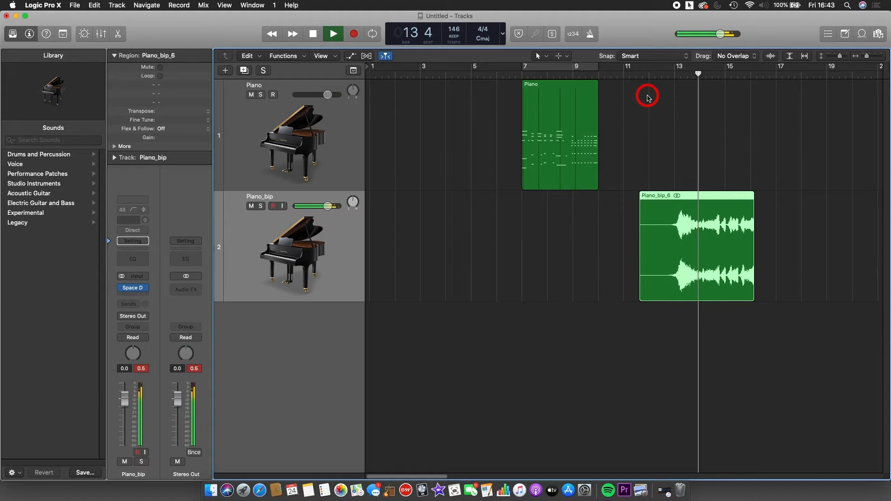
key(space)
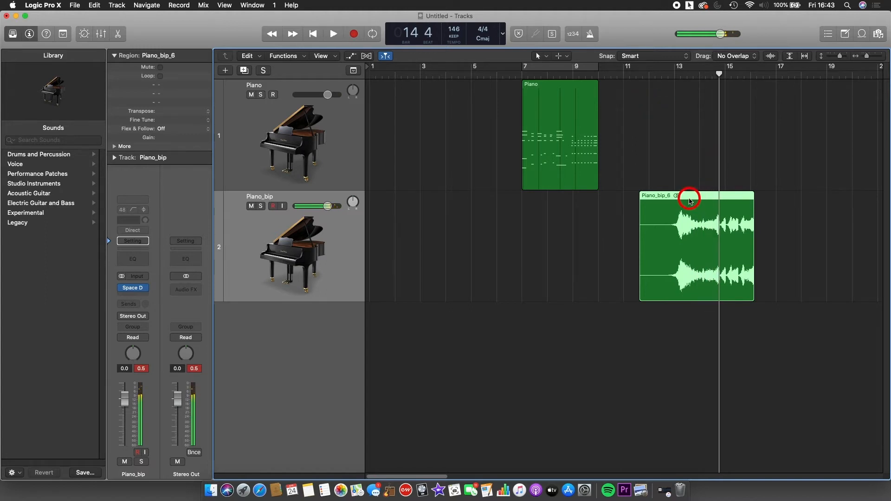
Bounce the Piano_bip_6 region in place to a new track, leaving the source, including the audio tail, with overload protection only
right_click(686, 231)
mouse_move(741, 341)
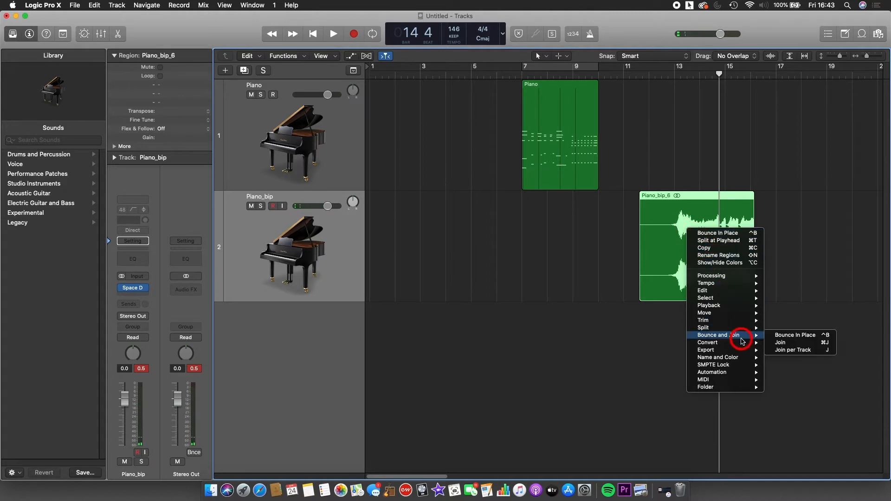
click(791, 333)
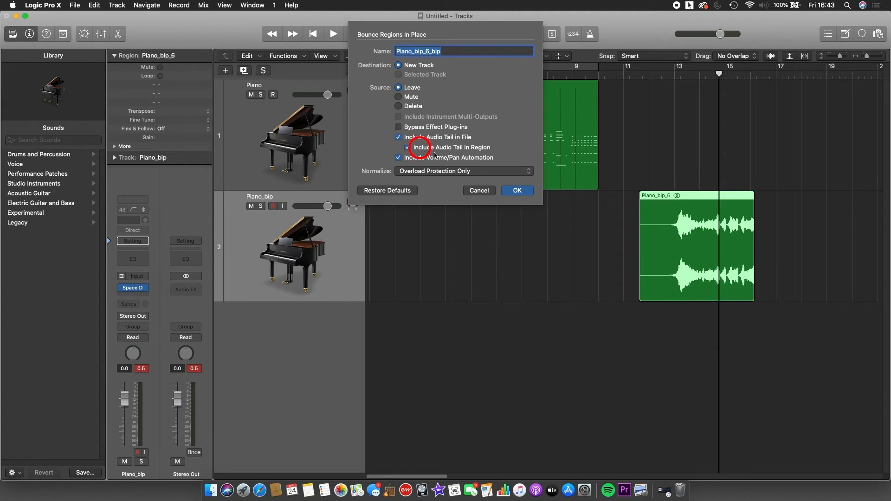
click(519, 190)
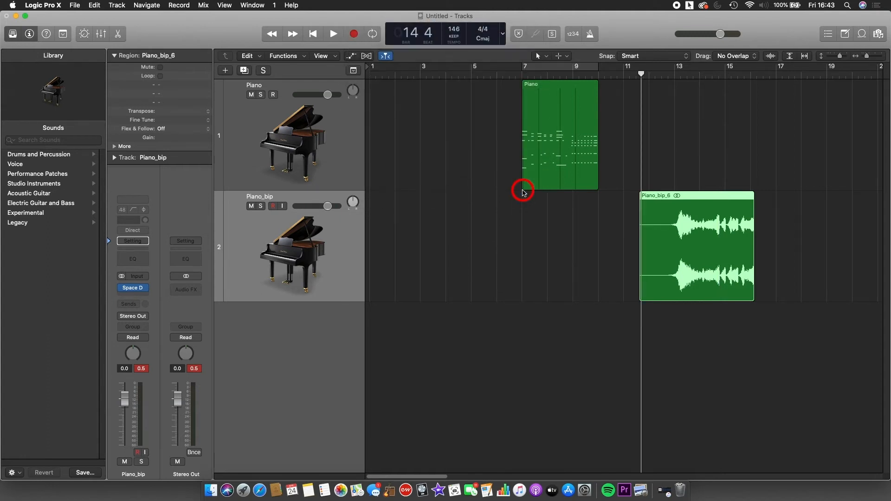
click(630, 351)
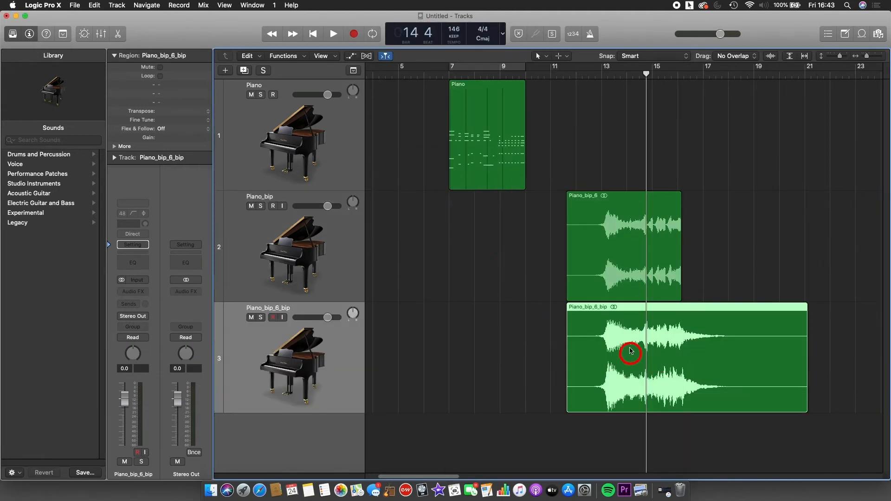
Delete the Piano_bip_6 source region and its Piano_bip track, keeping the bounced track
click(610, 254)
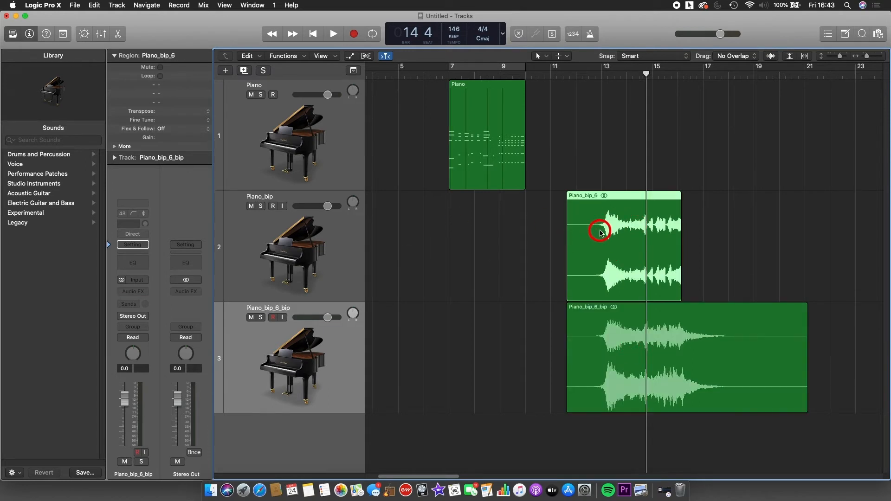
key(Delete)
click(332, 253)
key(super+BackSpace)
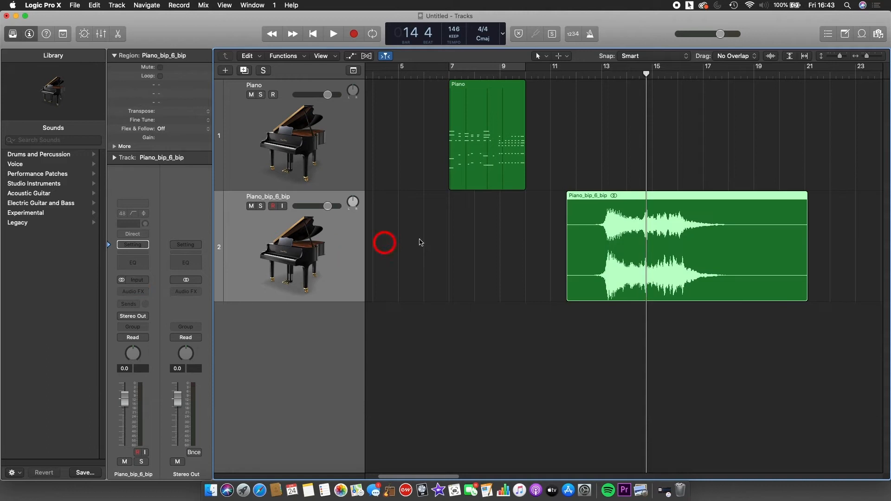
Move the bounced Piano_bip_6_bip region slightly earlier and play it from near its start
drag(662, 201, 655, 199)
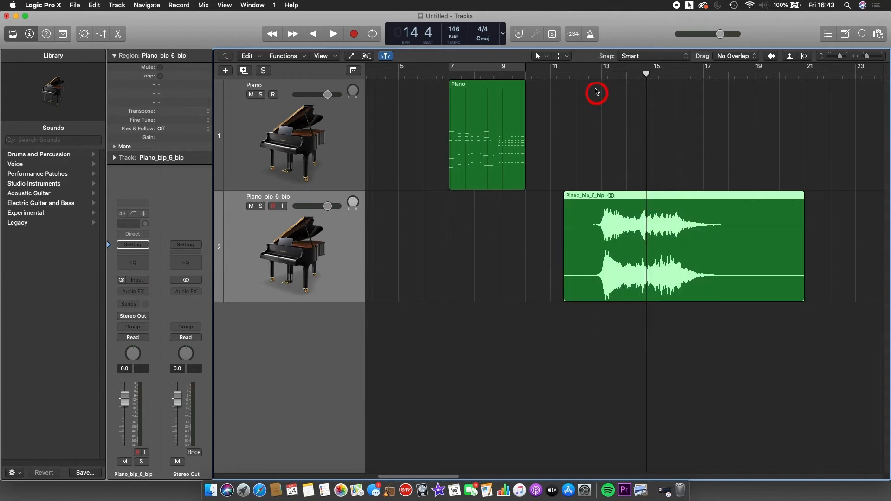
click(576, 74)
key(space)
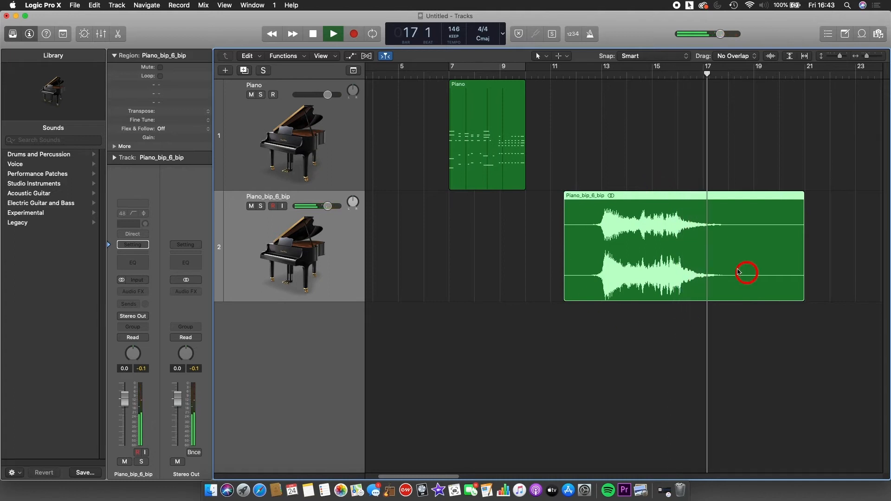
key(space)
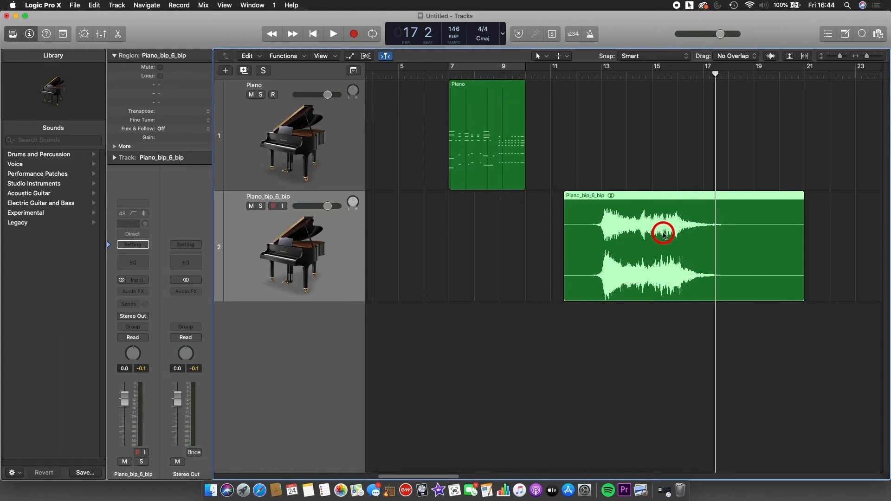
Reverse the bounced Piano_bip_6_bip audio in the audio file editor and close the editor
right_click(642, 216)
click(627, 221)
double_click(625, 214)
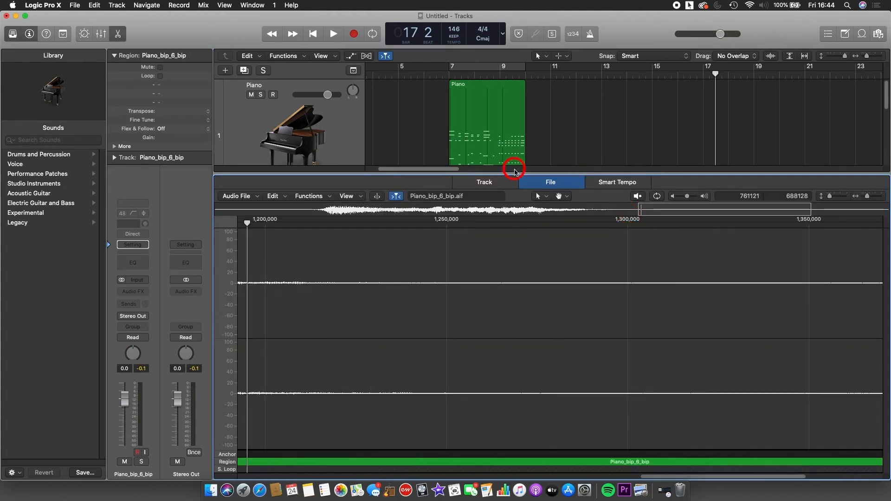
click(330, 196)
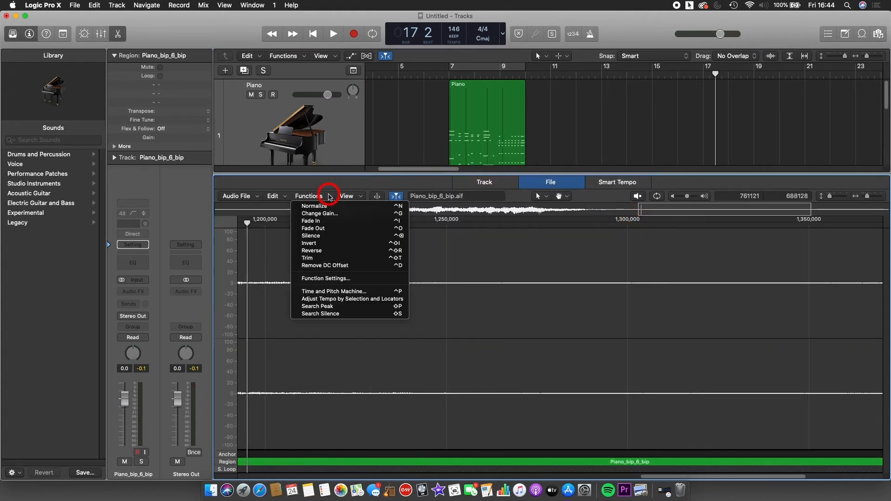
click(333, 252)
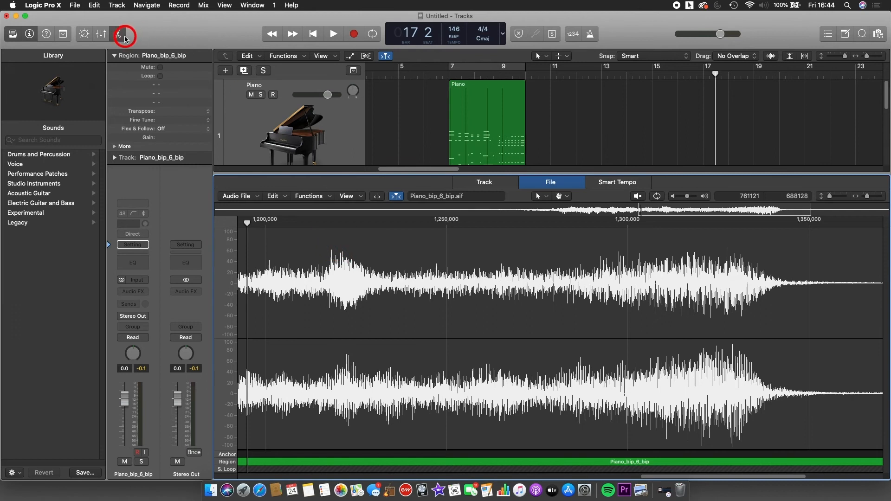
click(118, 34)
Audition the re-reversed Piano_bip_6_bip region from bar 14
click(628, 75)
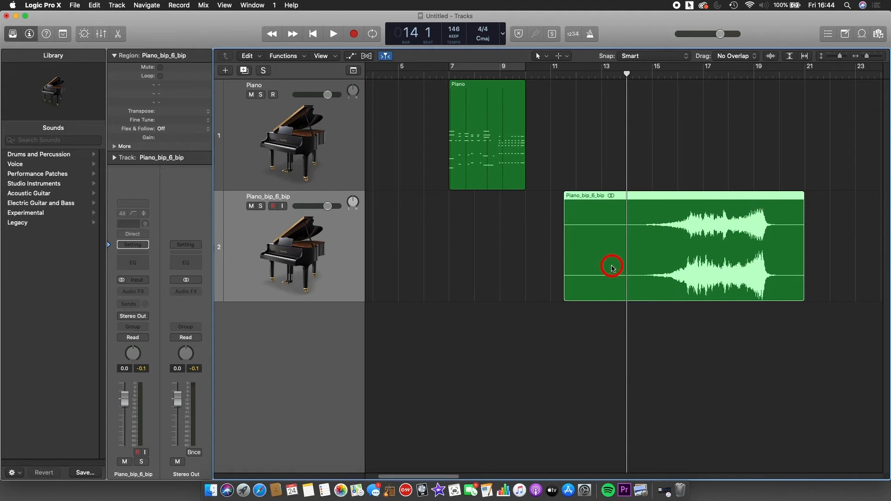
key(space)
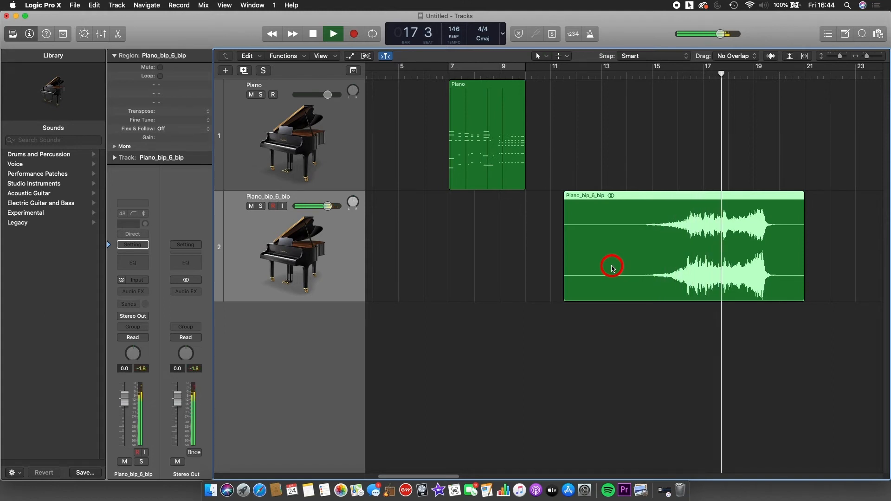
key(space)
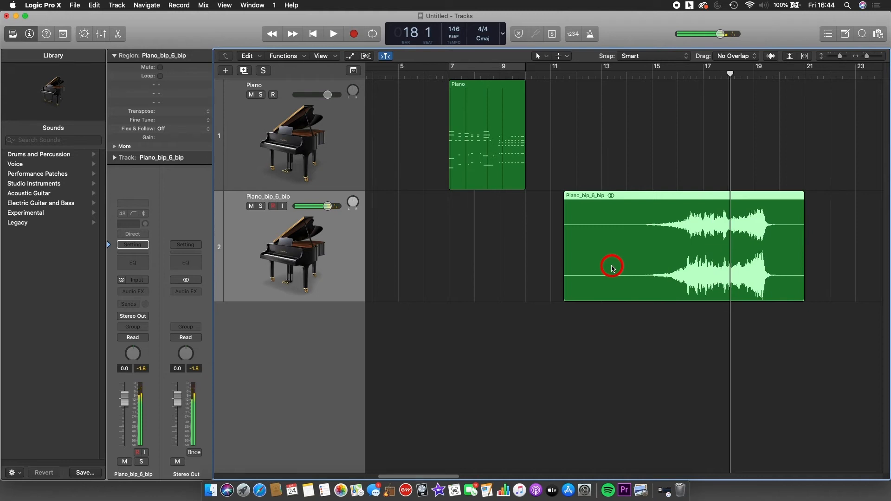
Play the reversed Piano_bip_6_bip region repeatedly from between bars 15 and 16 to find where the swell ends
click(875, 57)
drag(436, 480, 428, 476)
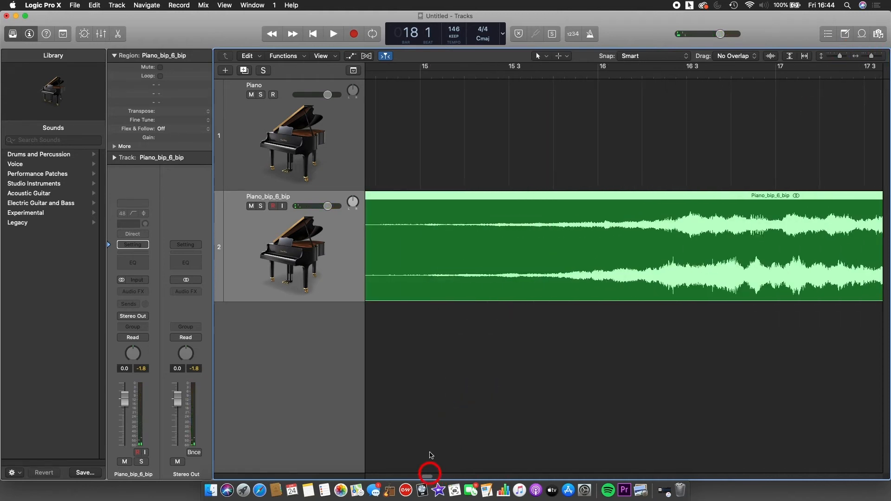
click(573, 72)
key(space)
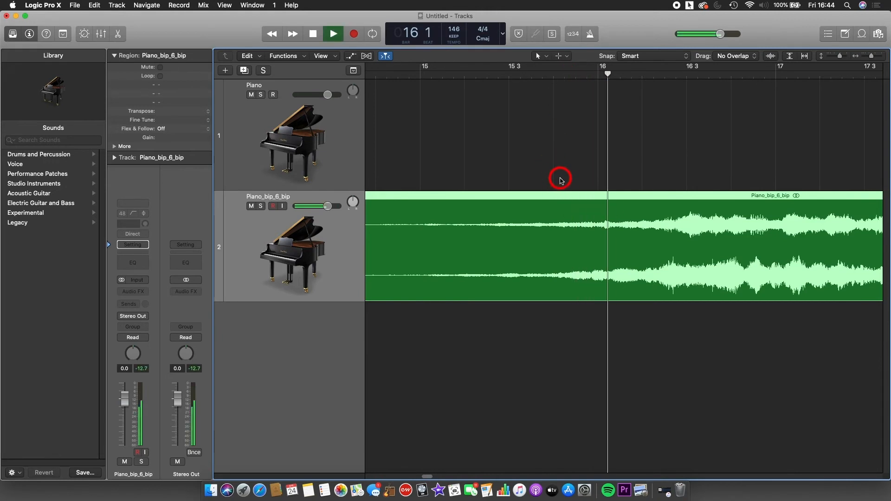
key(space)
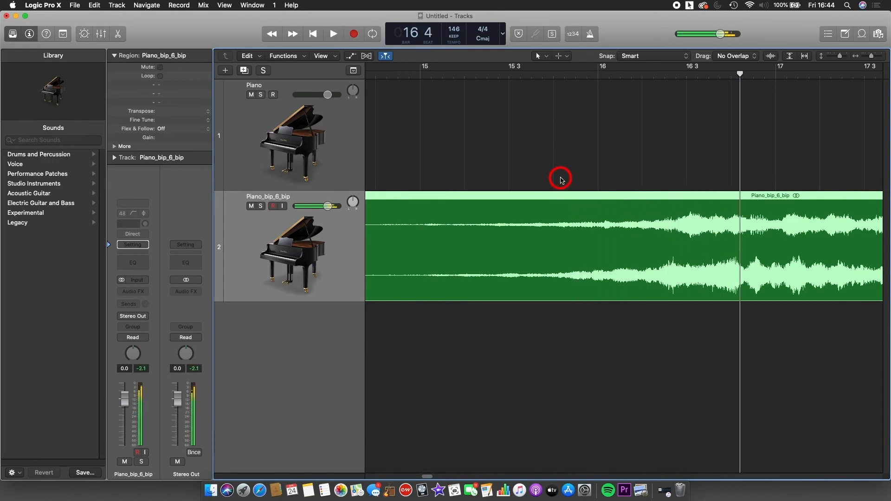
click(500, 74)
key(space)
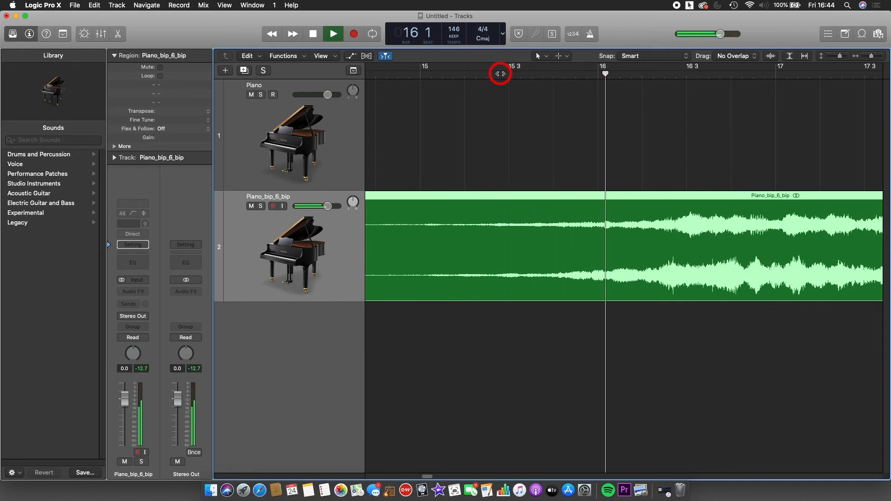
key(space)
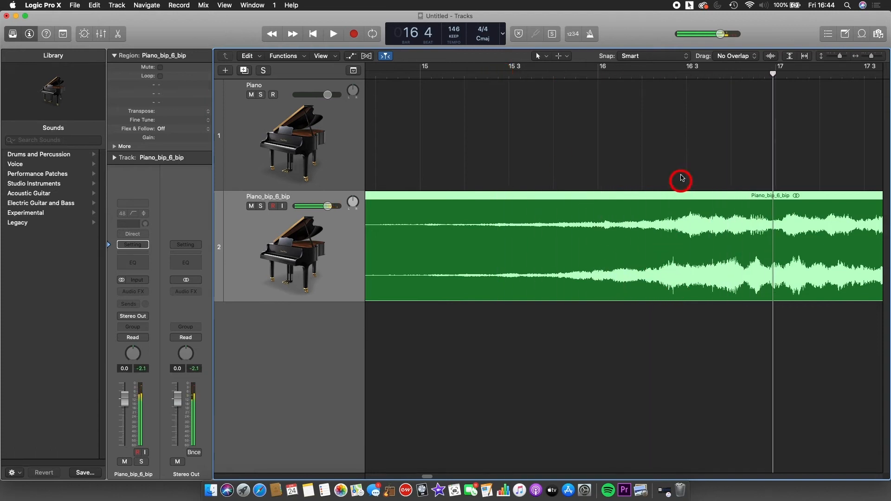
Split the Piano_bip_6_bip region just before 16 3 and delete the part after the split
click(671, 75)
key(space)
key(space)
click(670, 77)
right_click(679, 200)
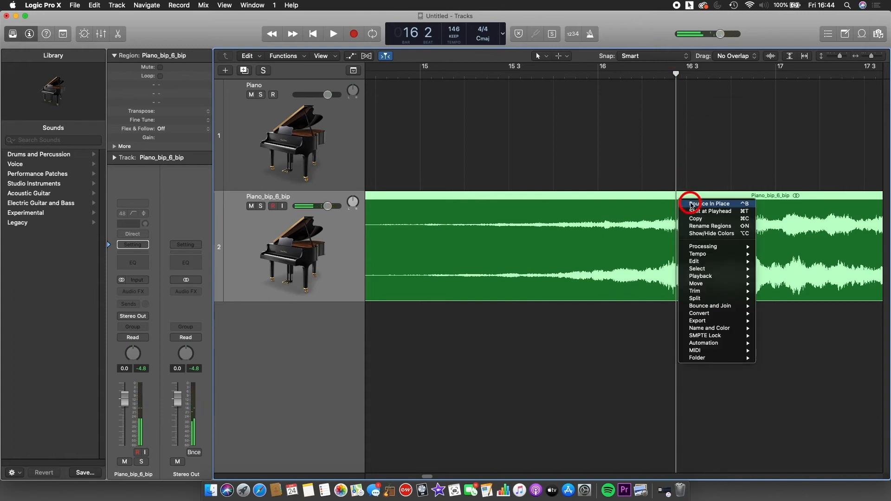
click(697, 211)
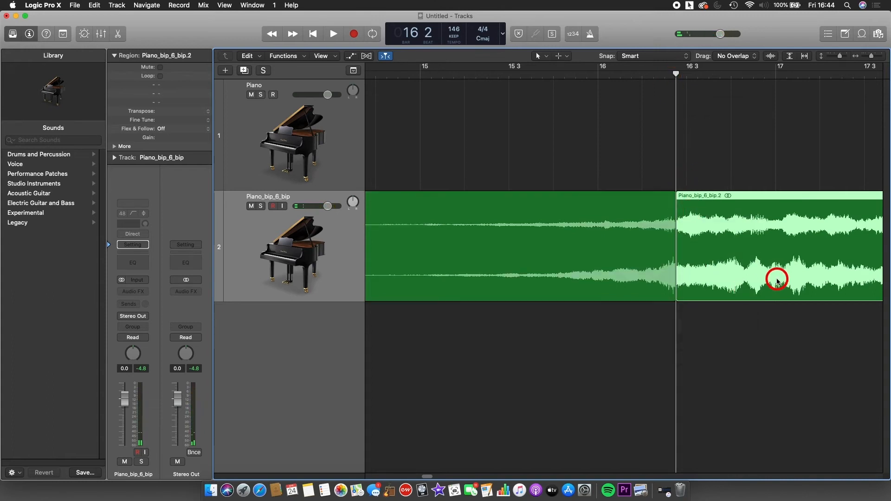
key(Delete)
Move the remaining reverb swell region earlier so its end slightly overlaps the start of the Piano region at bar 7
drag(873, 56, 865, 57)
drag(585, 228, 450, 200)
click(880, 59)
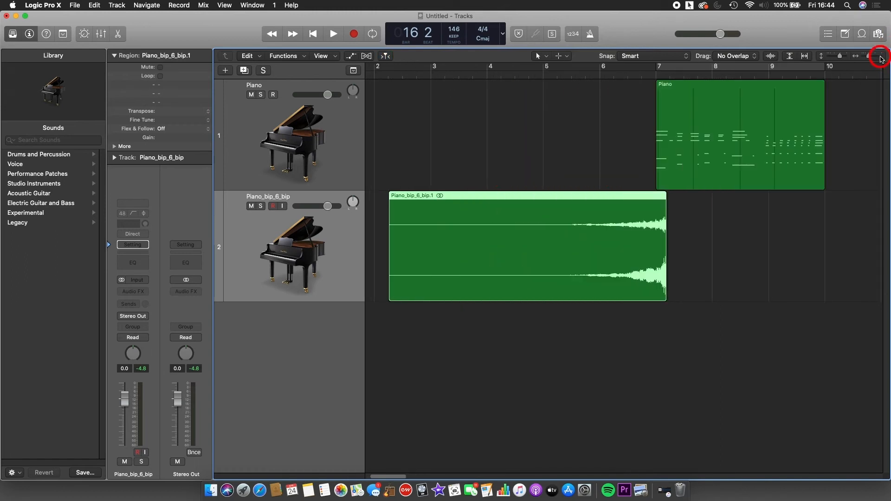
drag(653, 196, 650, 196)
click(881, 57)
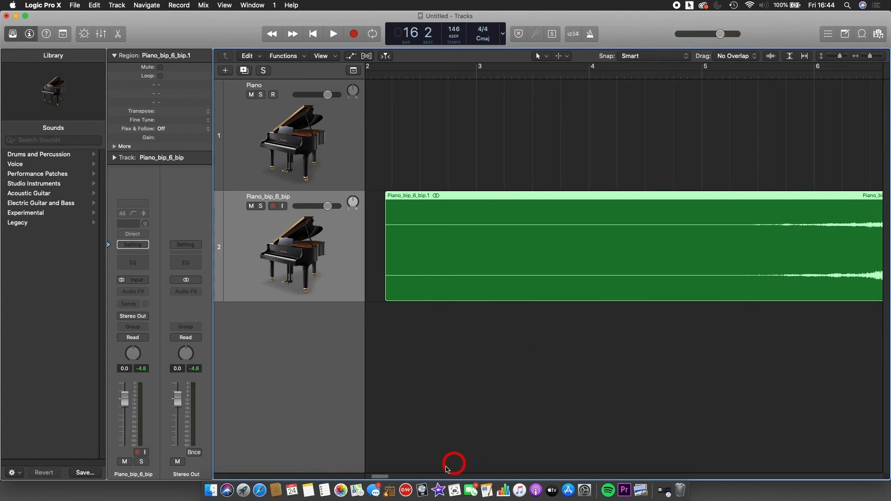
drag(383, 476, 398, 475)
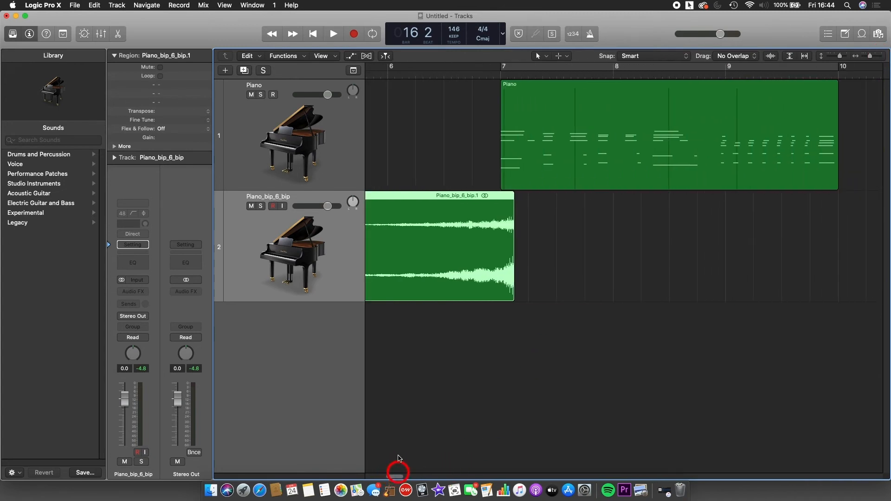
drag(486, 197, 479, 194)
Play both tracks from bar 6 to check the transition from the reverb swell into the piano
click(385, 76)
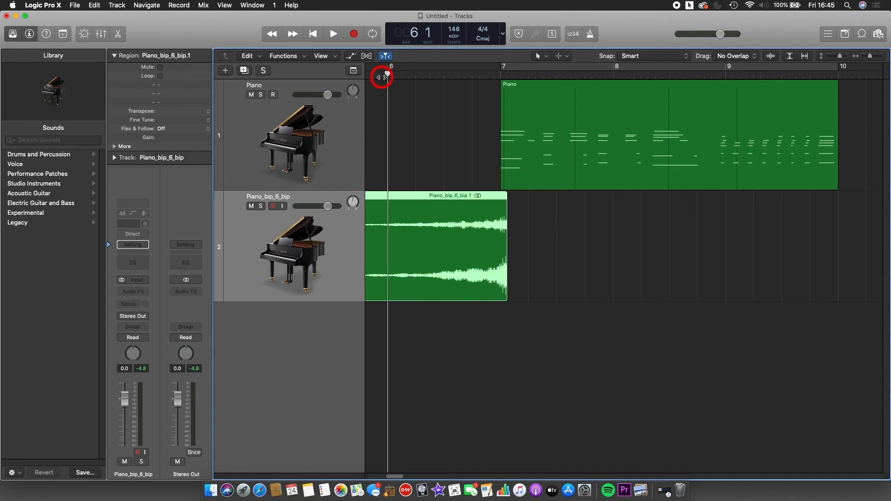
key(space)
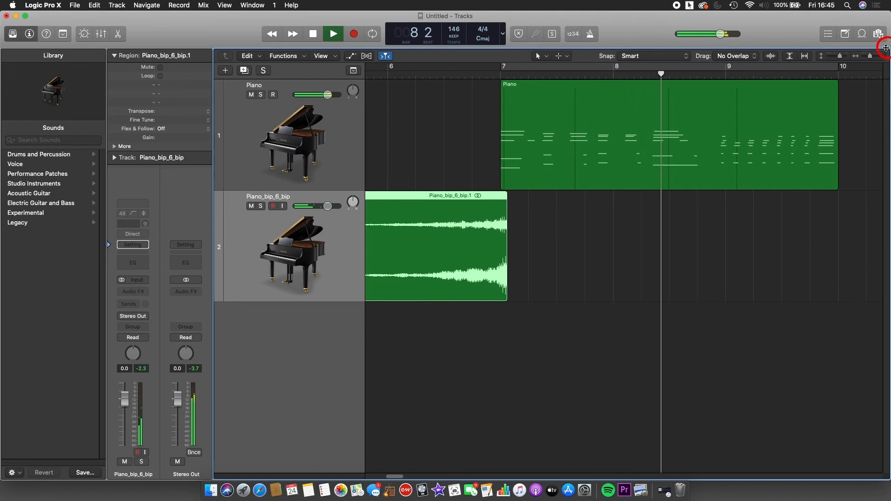
key(space)
Use the Fade Tool to add a short fade-out at the end of the reverb swell region near bar 7
drag(869, 57, 867, 55)
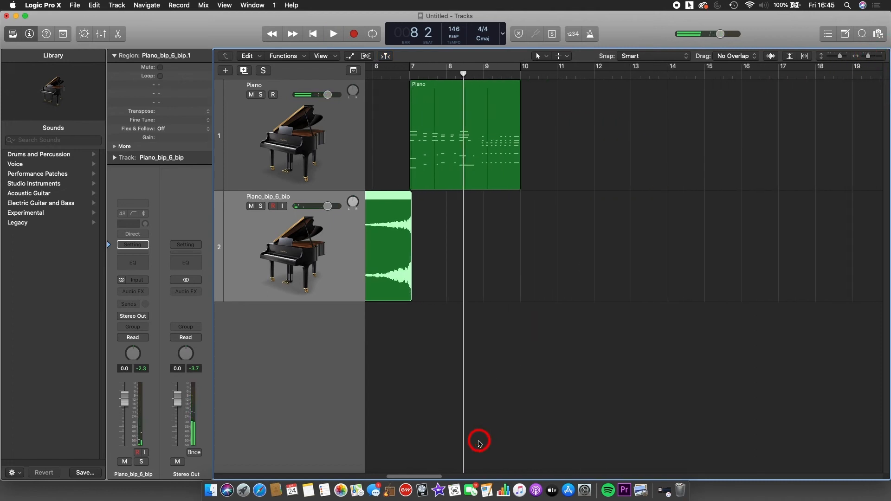
drag(437, 473, 419, 471)
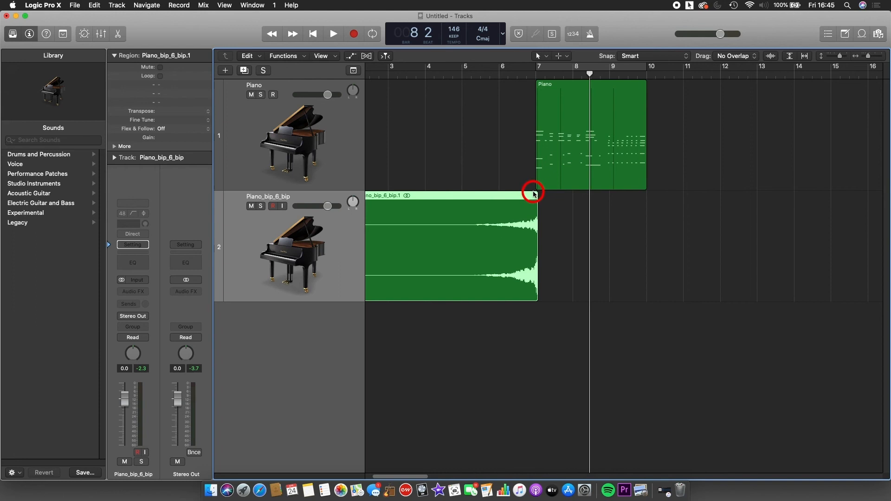
click(540, 56)
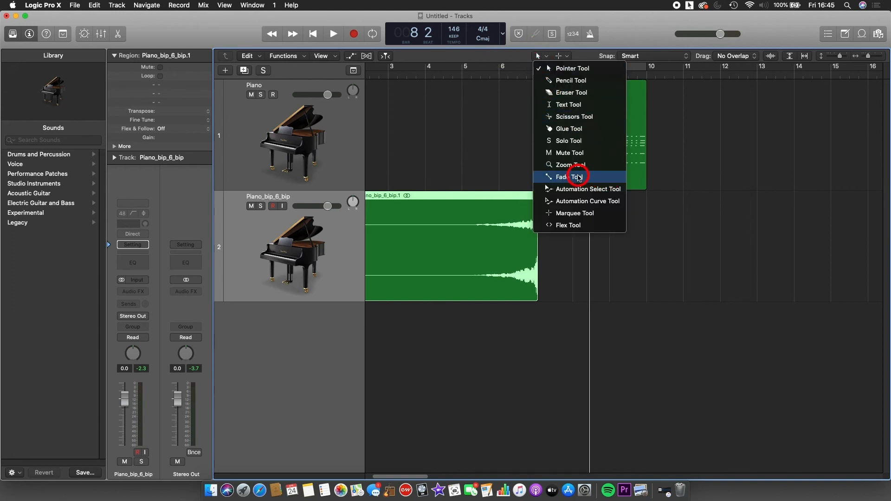
click(578, 177)
click(540, 56)
click(557, 73)
click(540, 56)
click(585, 178)
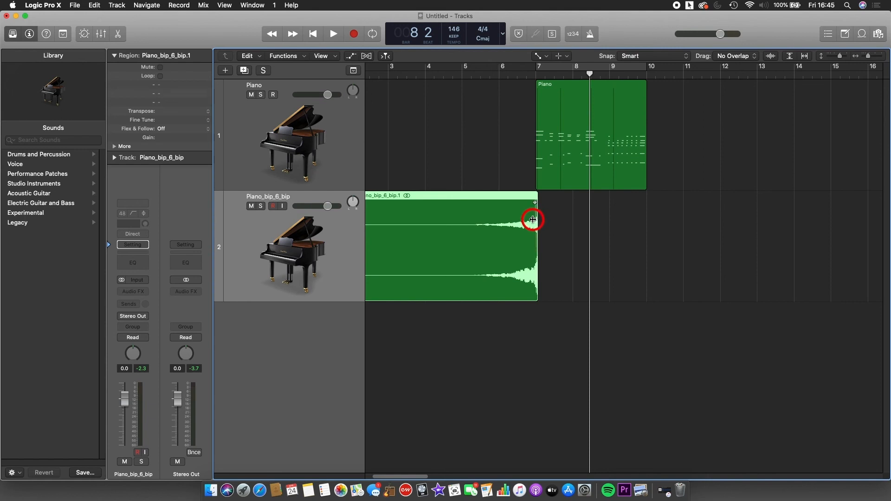
Play both tracks from late in bar 2 through the end of the Piano region and examine the faded transition
click(378, 76)
drag(868, 56, 866, 55)
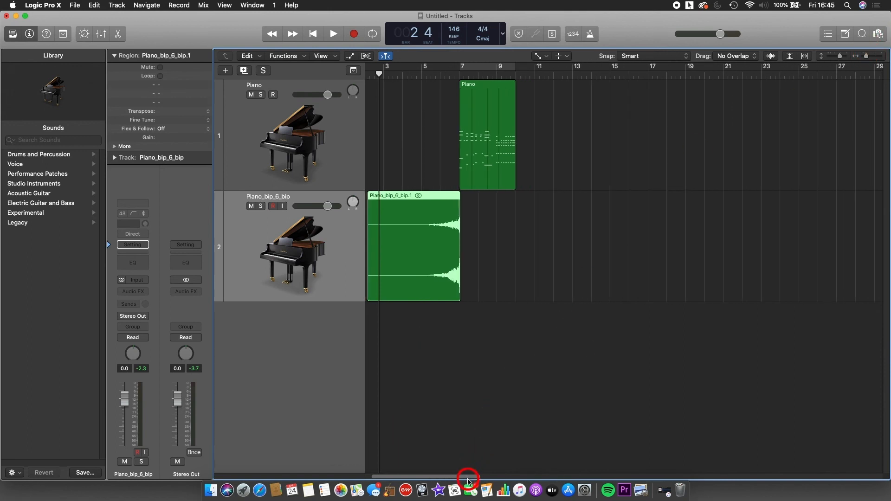
drag(468, 477, 453, 477)
key(space)
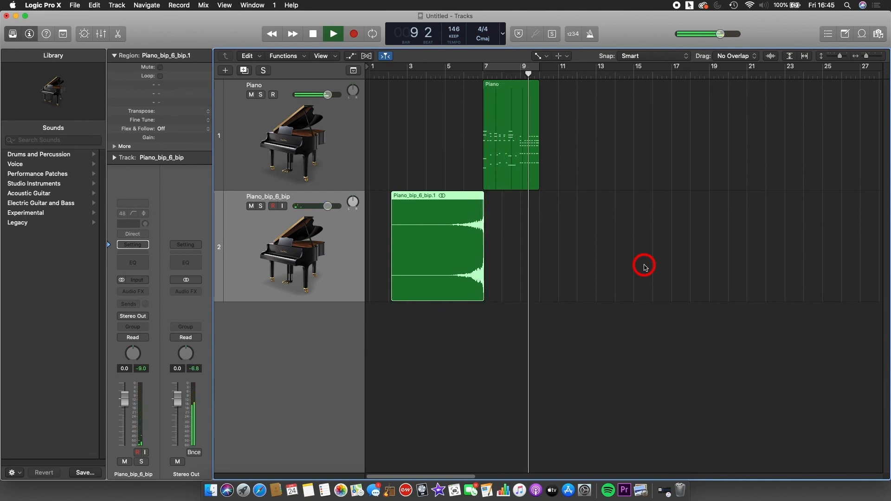
key(space)
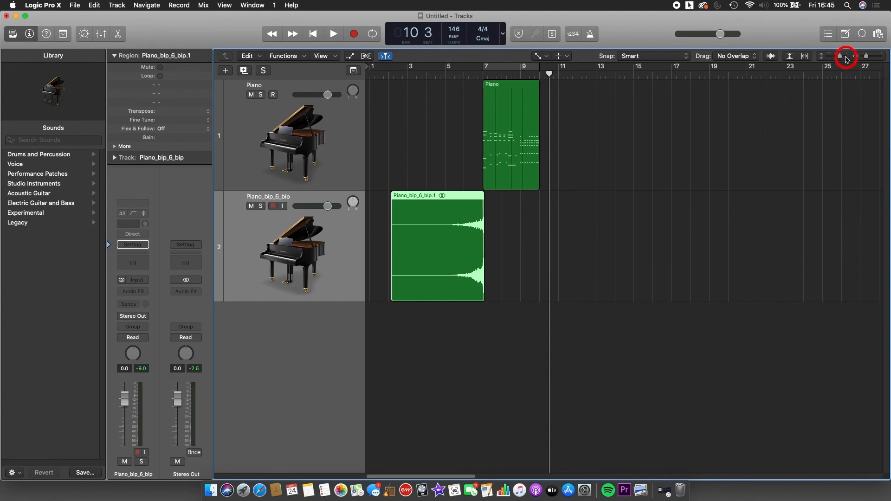
drag(867, 58, 871, 59)
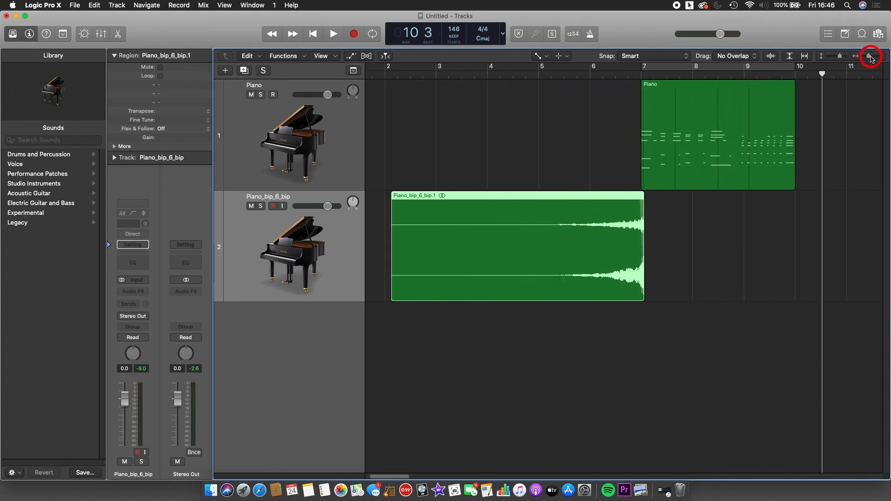
drag(389, 476, 396, 477)
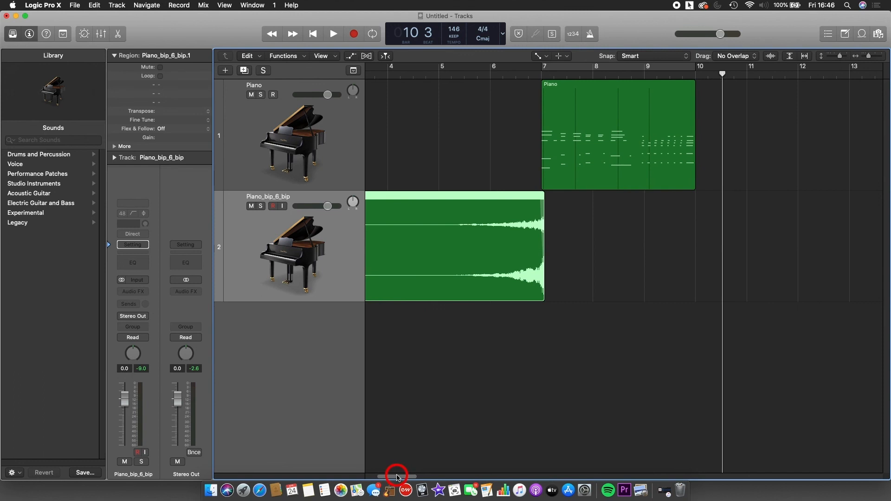